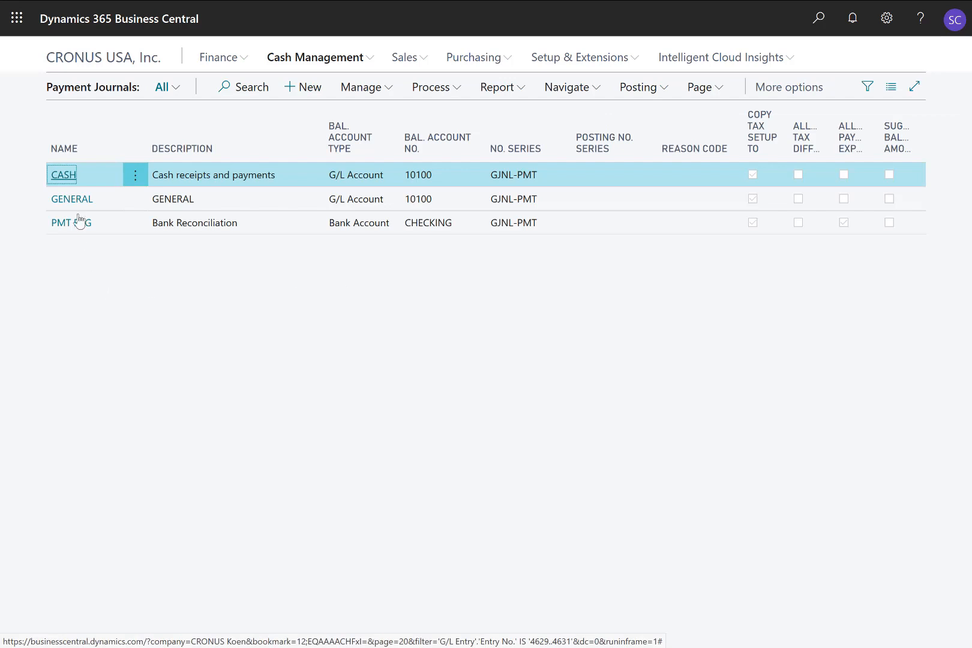
# Step: Open the GENERAL payment journal batch and generate vendor payment suggestions with the last used options, declining to view the skipped entries
pyautogui.click(73, 204)
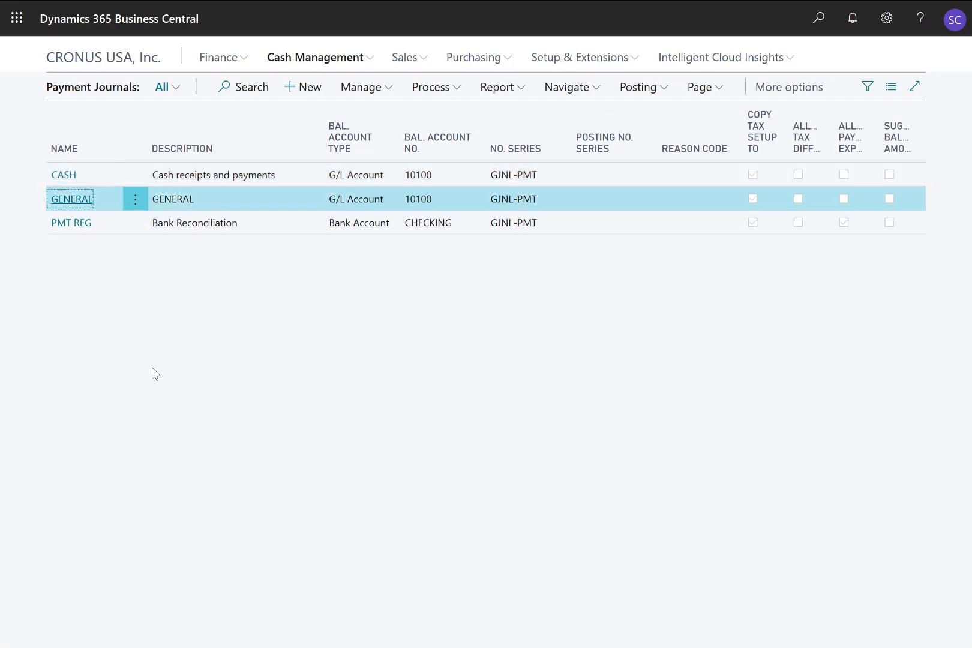
pyautogui.press('Return')
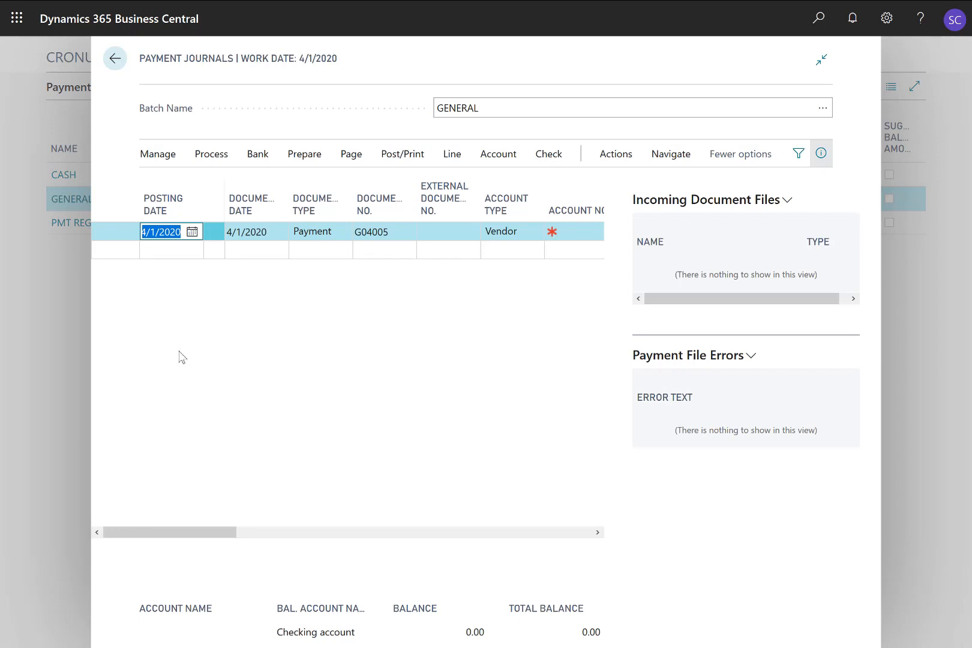
pyautogui.click(304, 154)
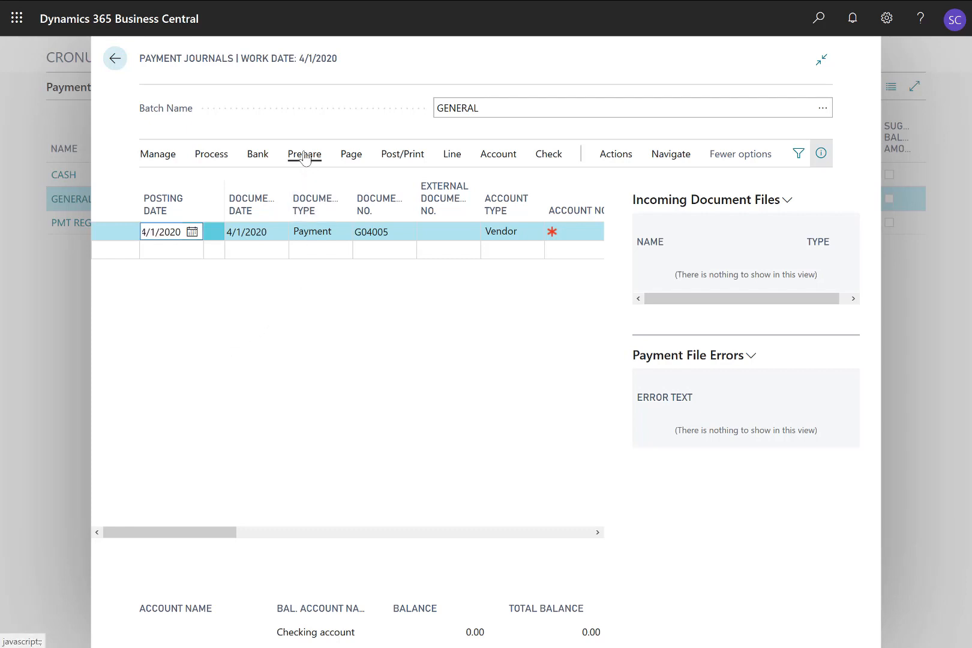
pyautogui.click(232, 183)
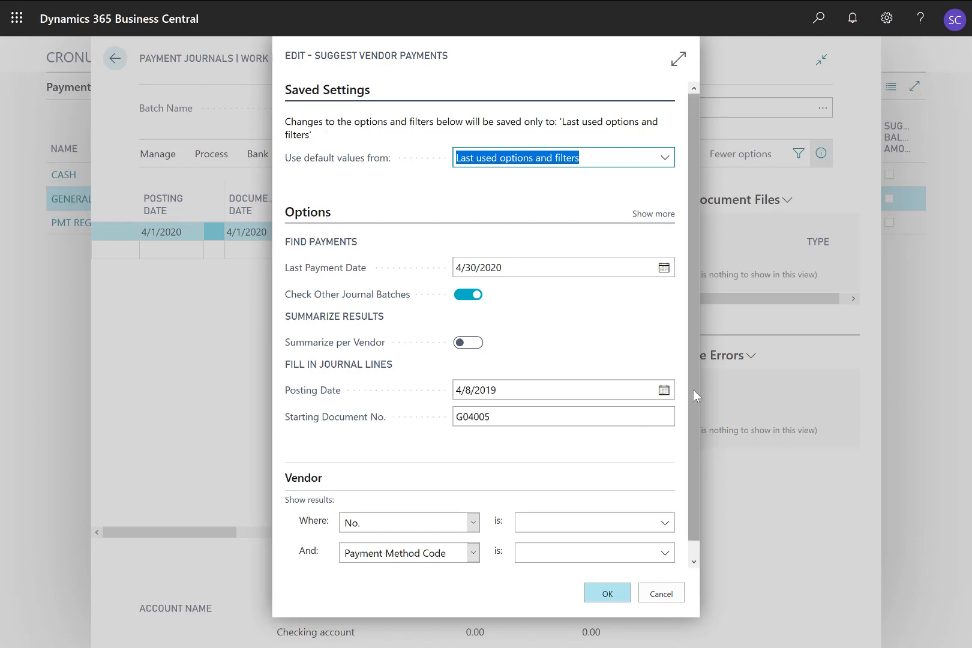
pyautogui.scroll(-1, 693, 420)
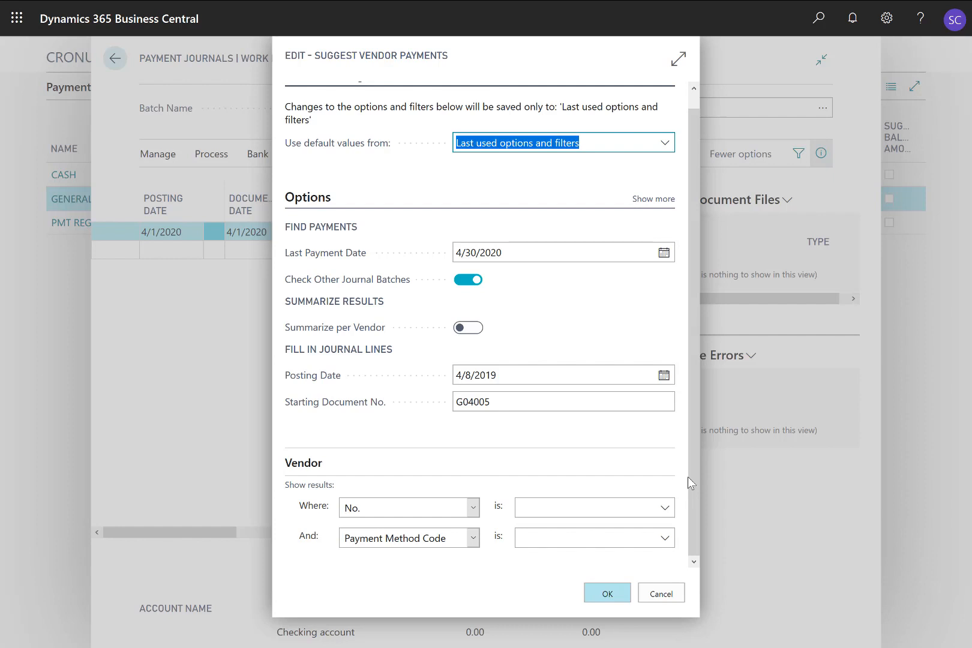
pyautogui.click(604, 592)
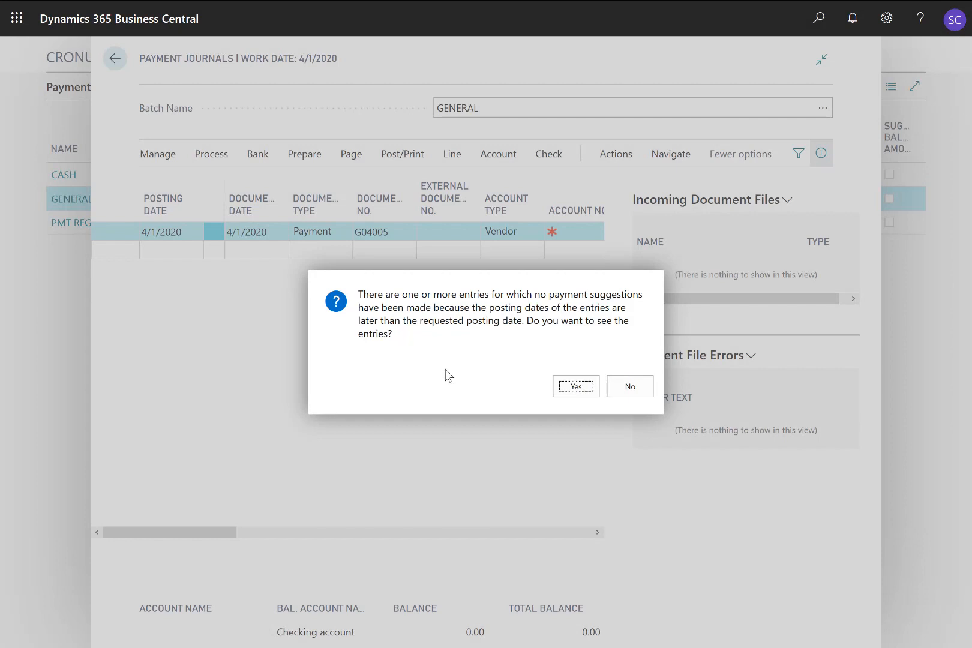
pyautogui.click(629, 388)
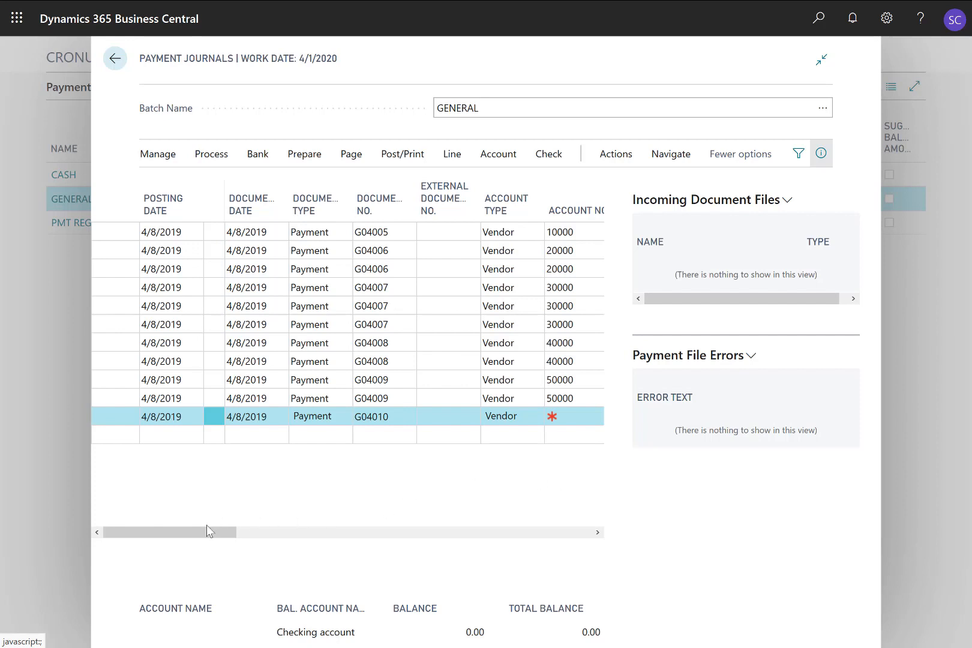
# Step: Review the suggested payment lines' vendors, amounts and applied invoices, and examine the journal's test report including its total and reconciliation section
pyautogui.moveTo(202, 534); pyautogui.dragTo(306, 535)
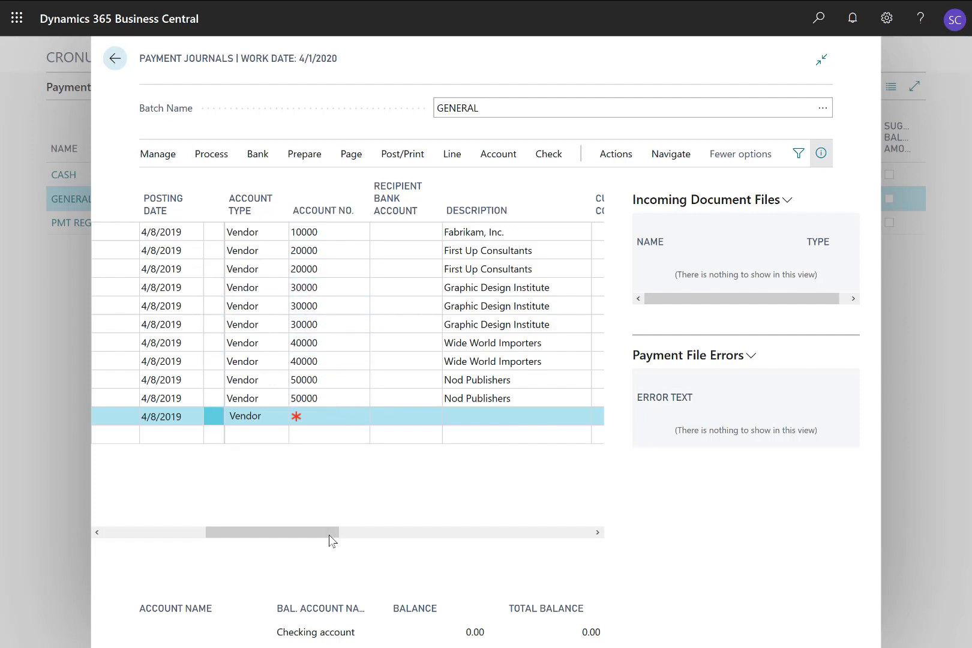
pyautogui.moveTo(319, 534); pyautogui.dragTo(489, 530)
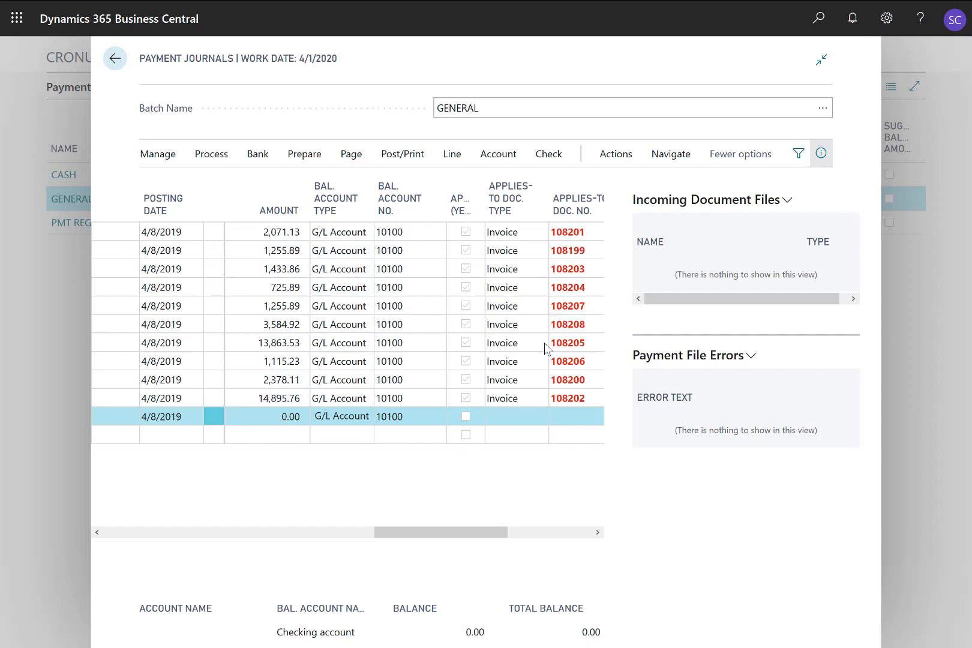
pyautogui.click(623, 156)
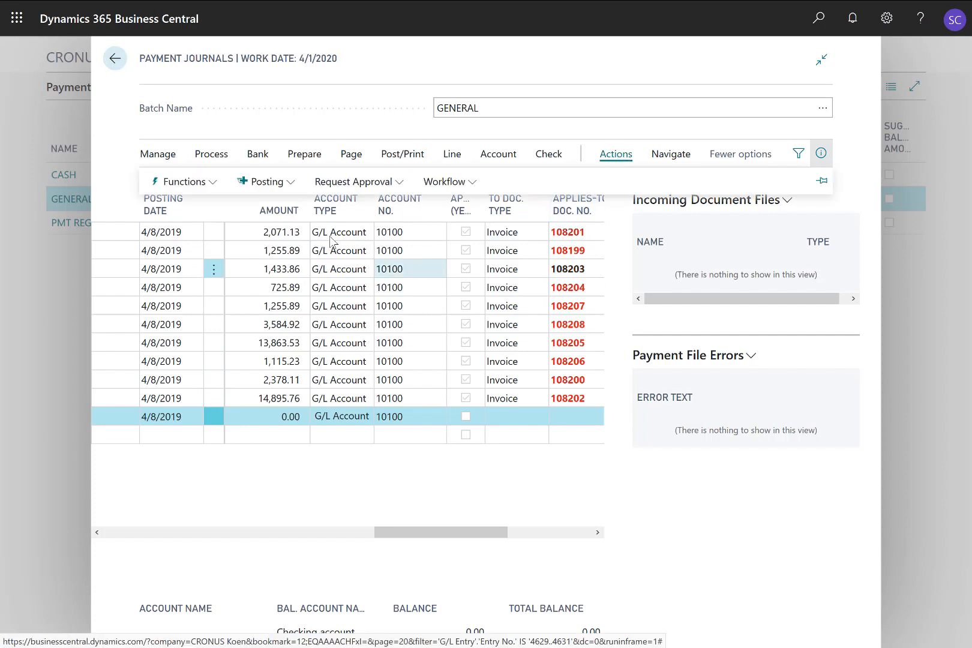
pyautogui.click(294, 183)
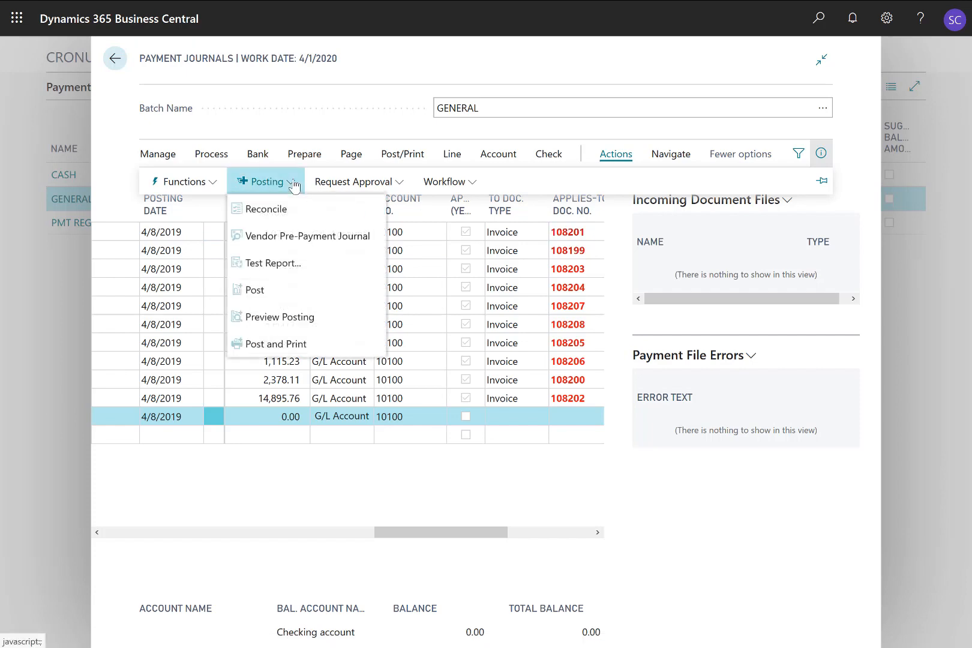
pyautogui.click(258, 265)
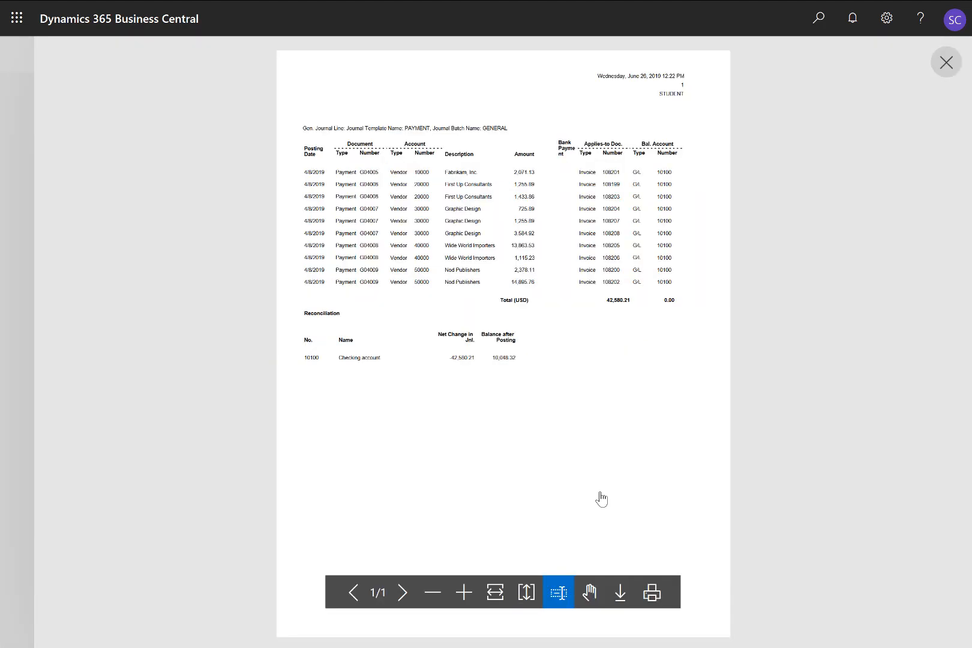
pyautogui.click(464, 593)
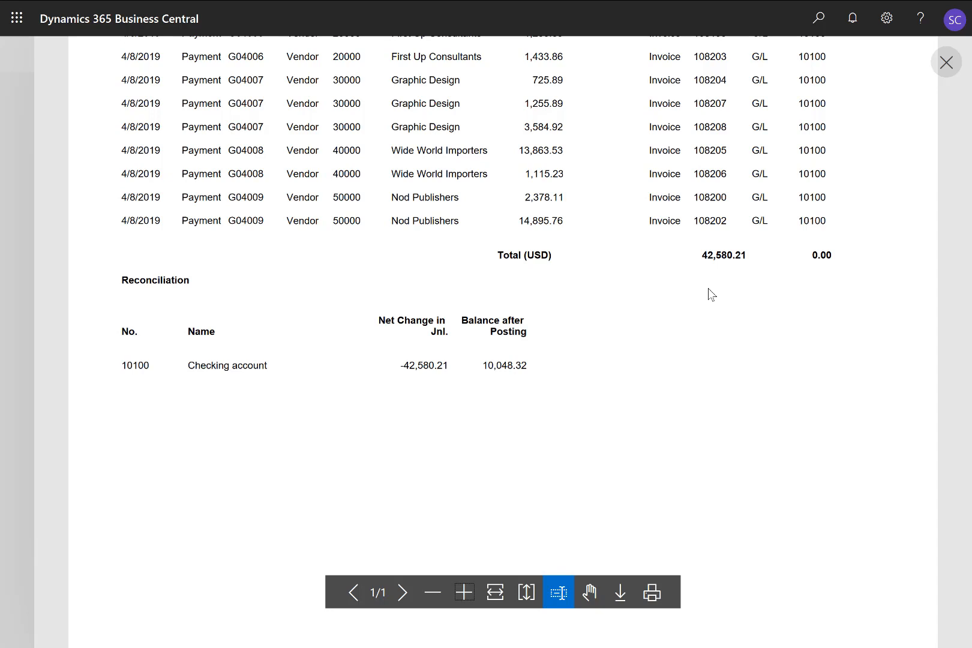
pyautogui.scroll(5, 713, 303)
pyautogui.scroll(-9, 716, 306)
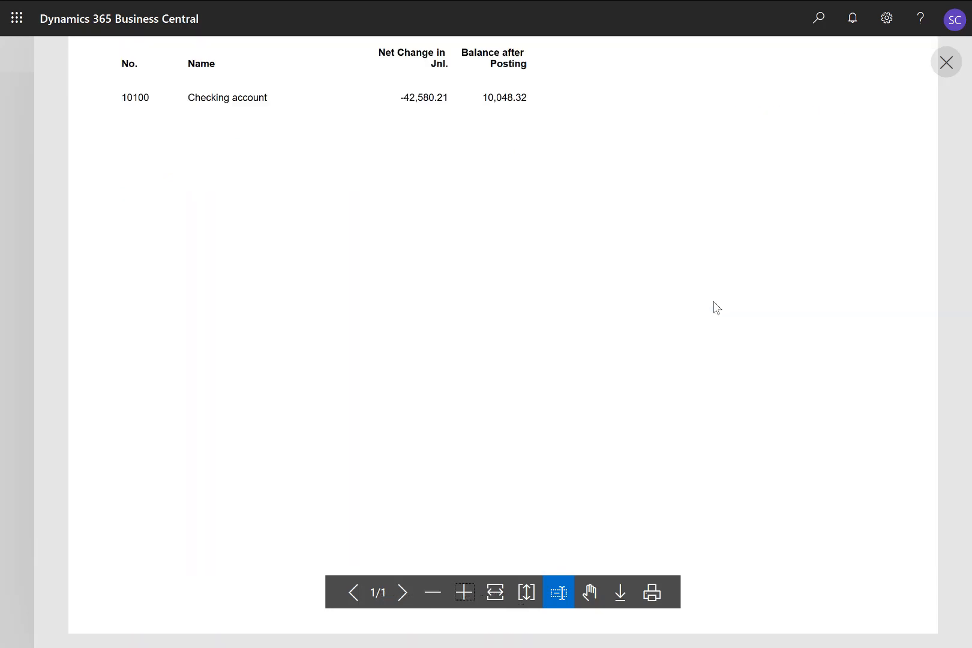
pyautogui.scroll(2, 715, 301)
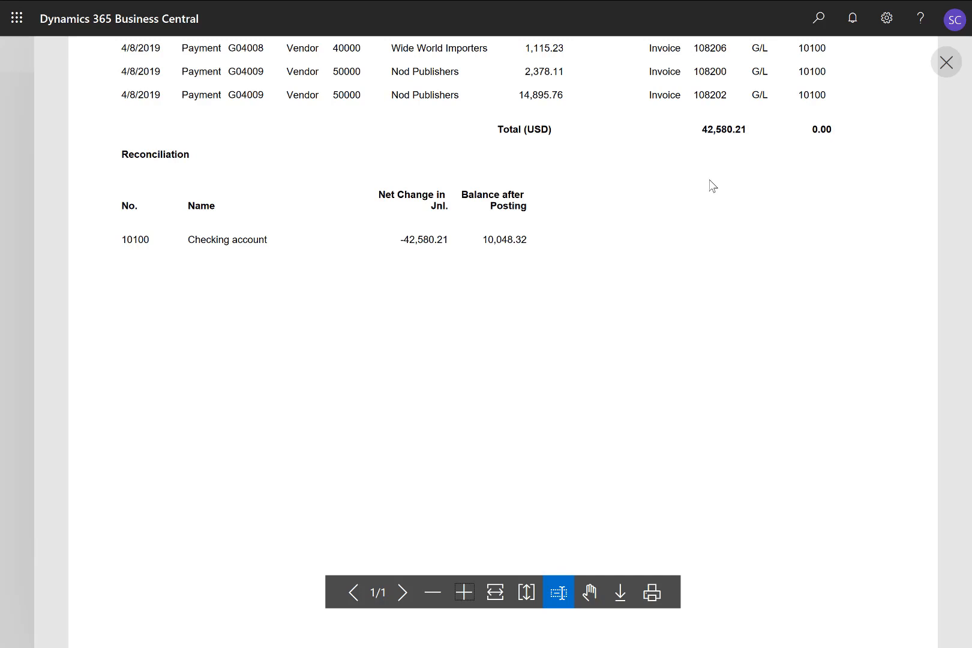
pyautogui.click(945, 65)
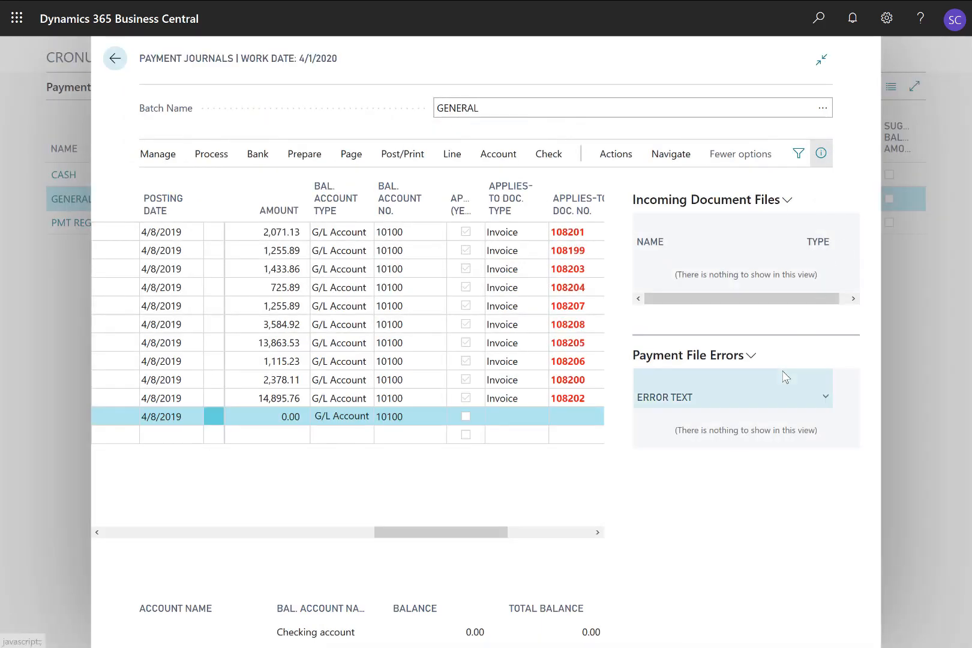
# Step: Delete all suggested payment lines from the GENERAL journal batch
pyautogui.click(277, 362)
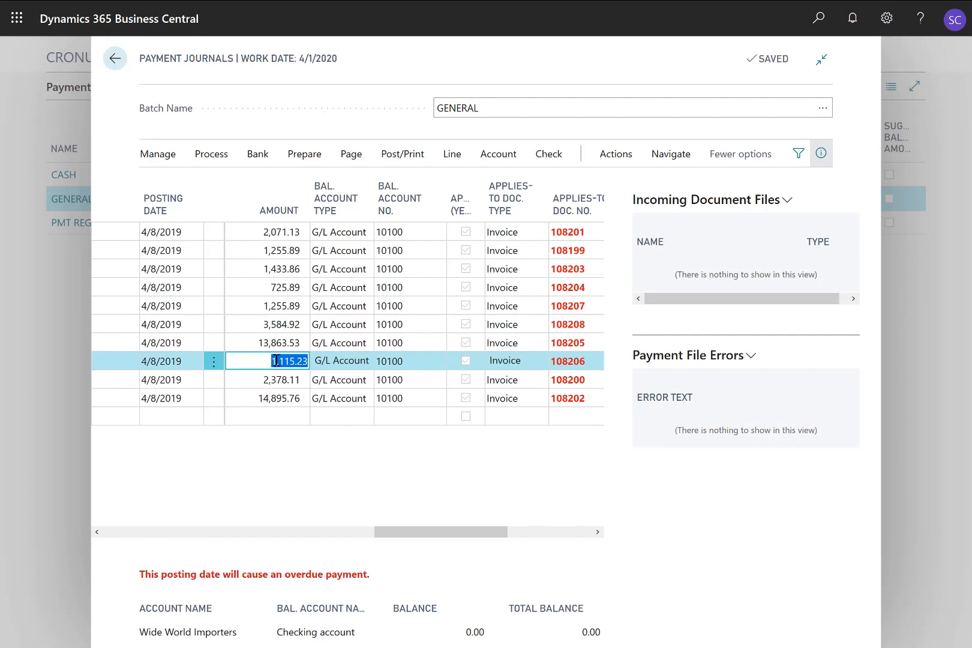
pyautogui.hotkey('ctrl', 'a')
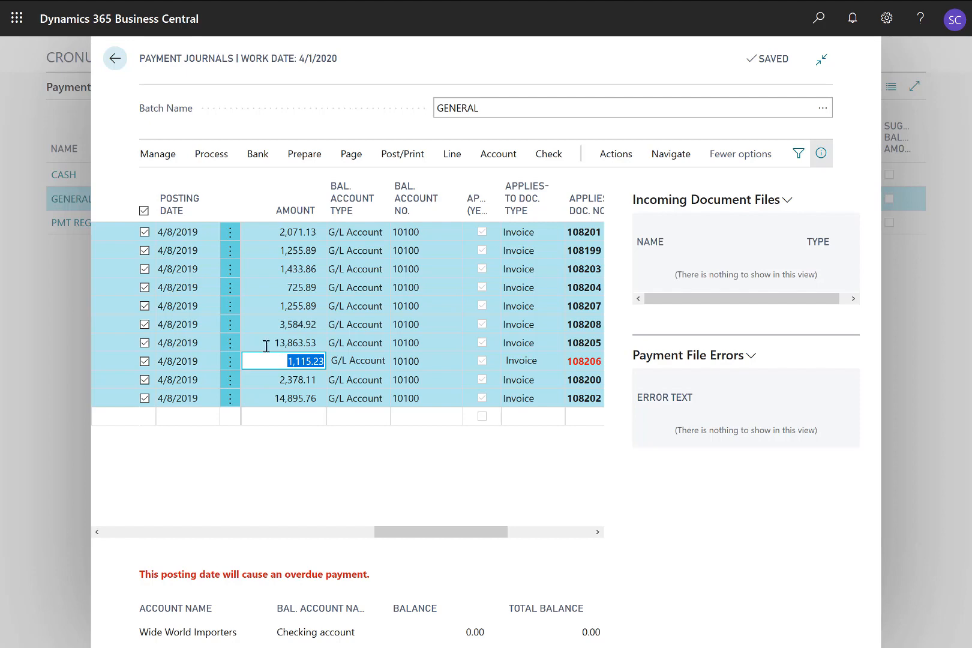
pyautogui.click(165, 170)
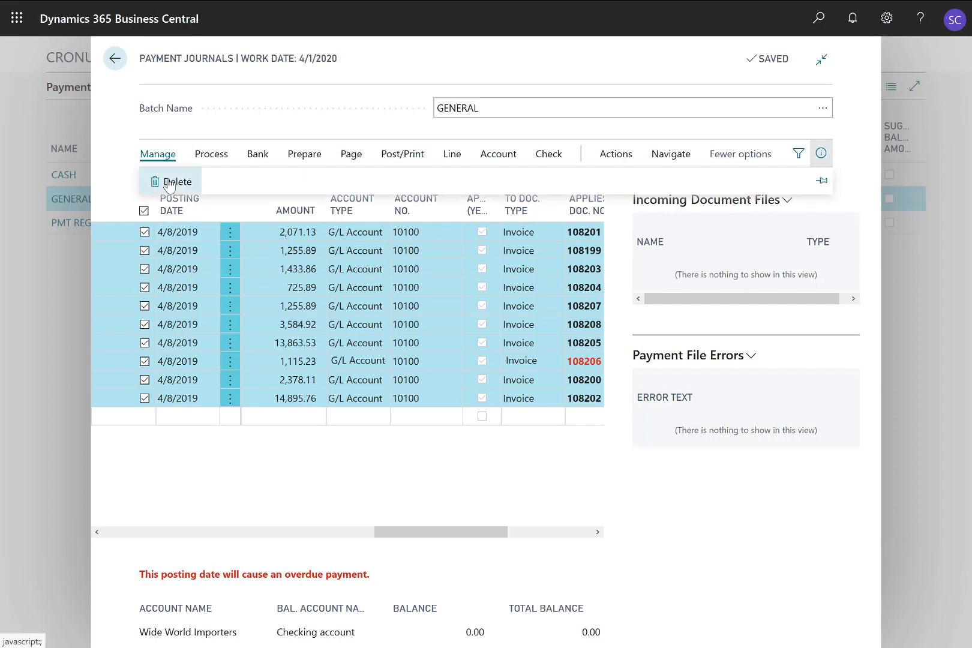
pyautogui.click(174, 181)
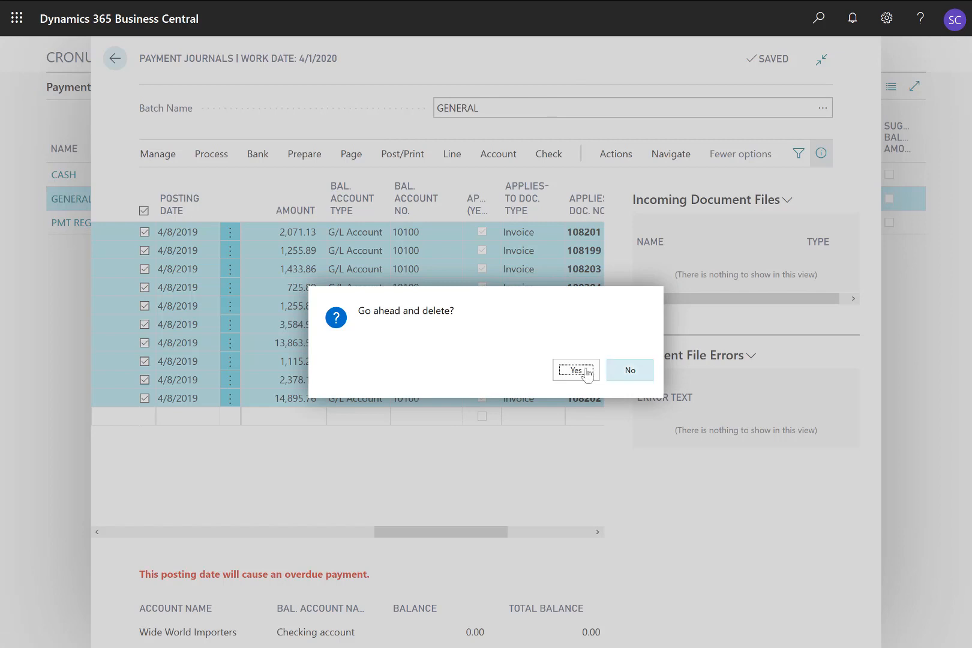
pyautogui.press('Return')
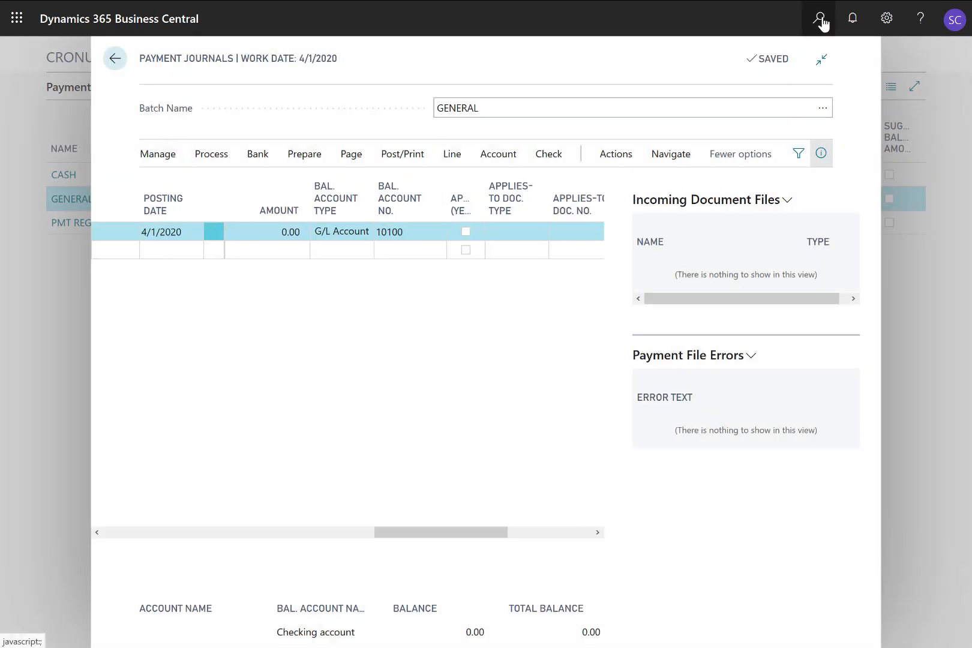
# Step: Find the vendor list and examine the payment priority on the cards of Fabrikam, First Up Consultants and Graphic Design Institute, then return to the journal
pyautogui.click(818, 18)
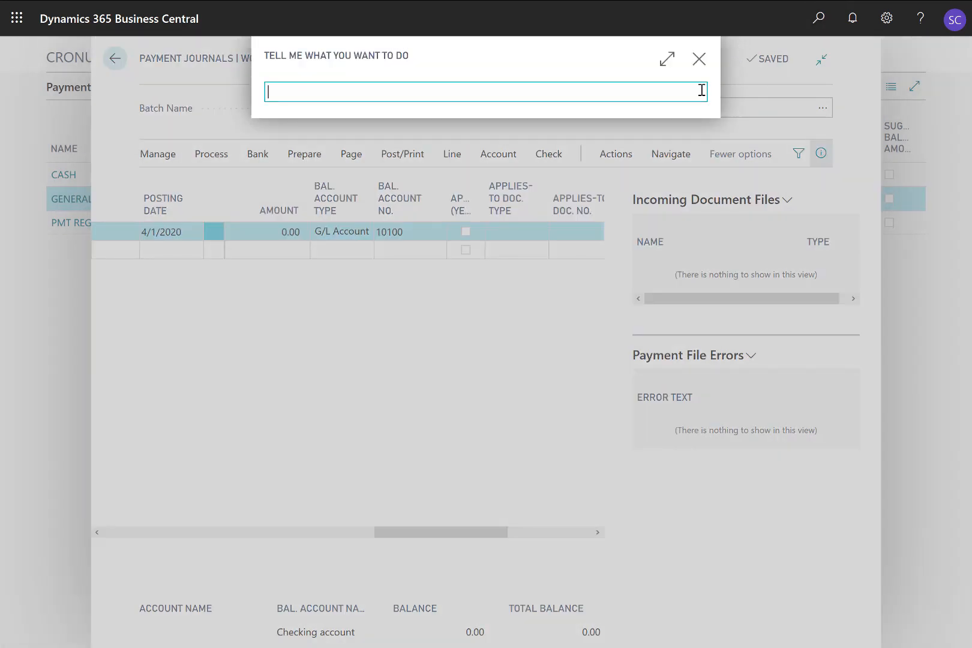
pyautogui.write('vendor')
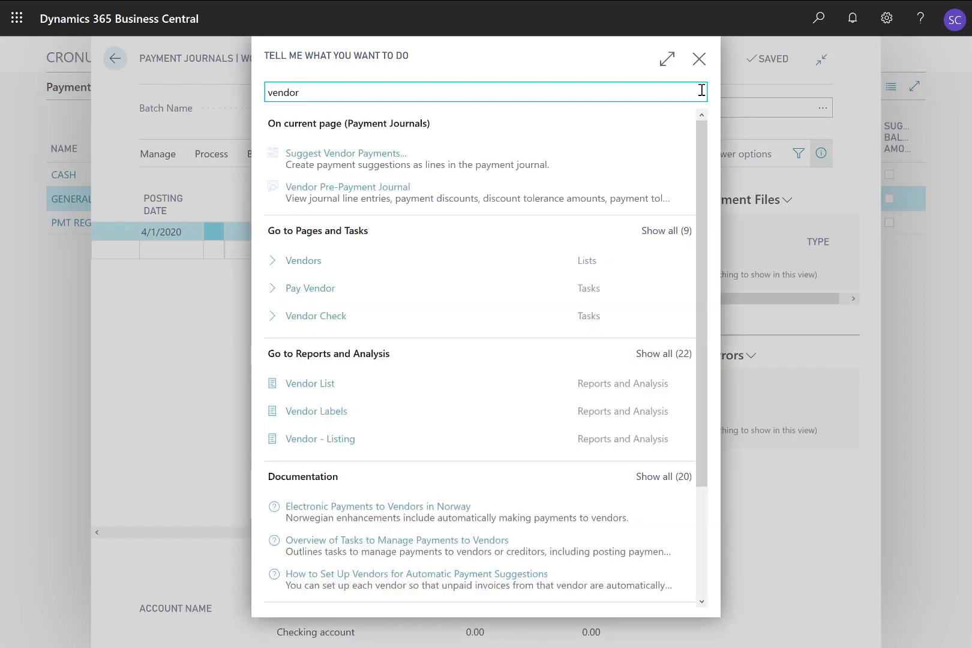
pyautogui.click(306, 262)
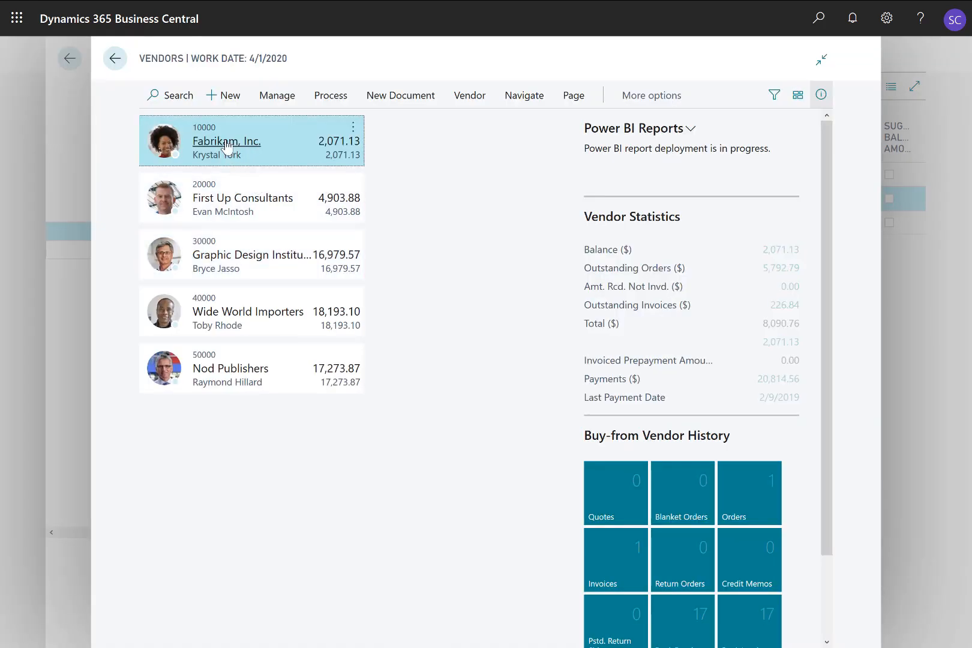
pyautogui.click(226, 143)
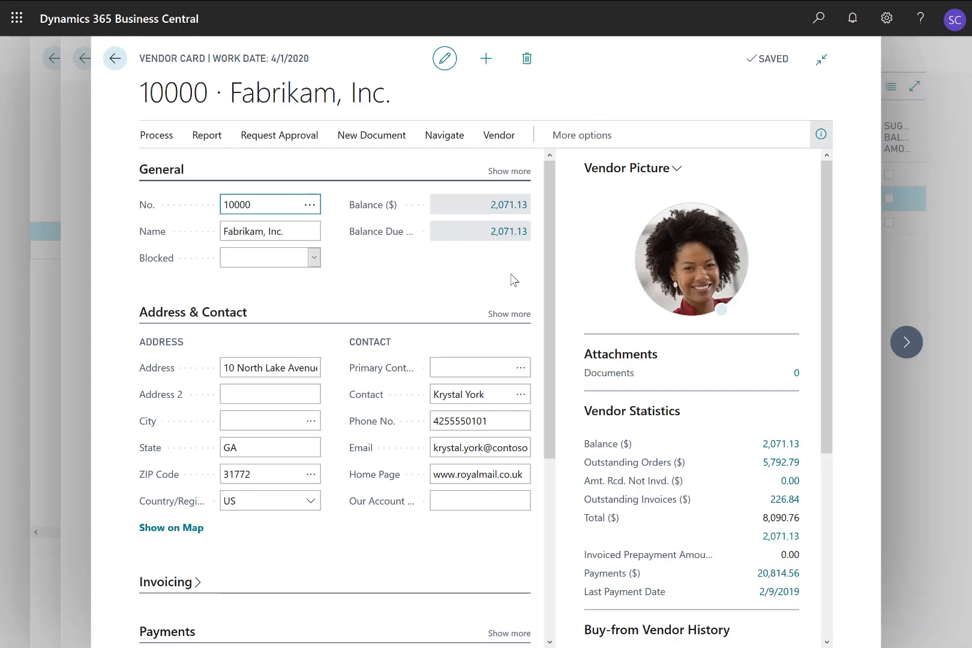
pyautogui.moveTo(546, 263); pyautogui.dragTo(547, 476)
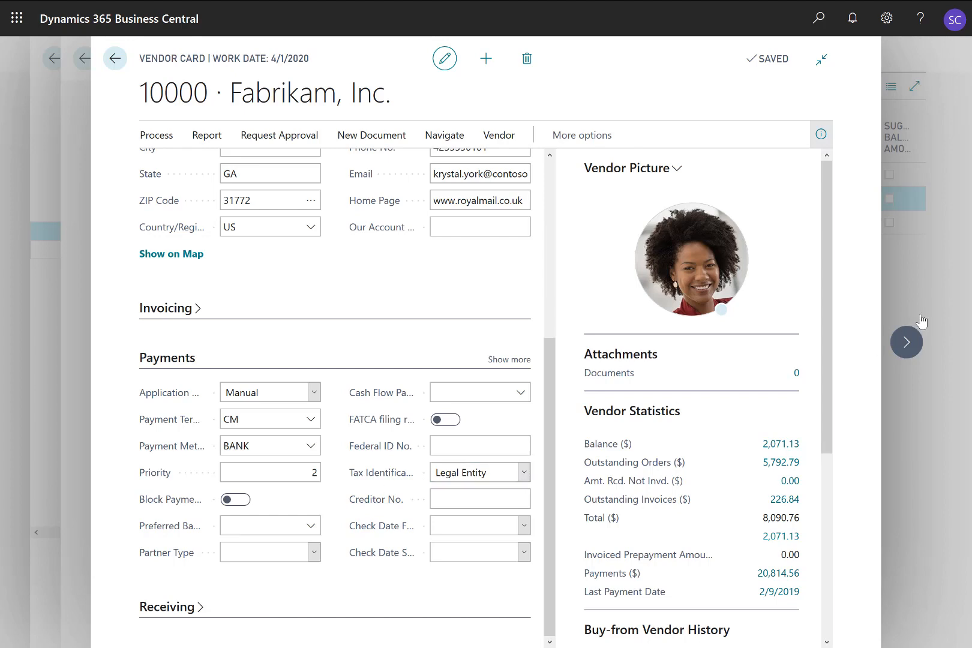
pyautogui.click(900, 346)
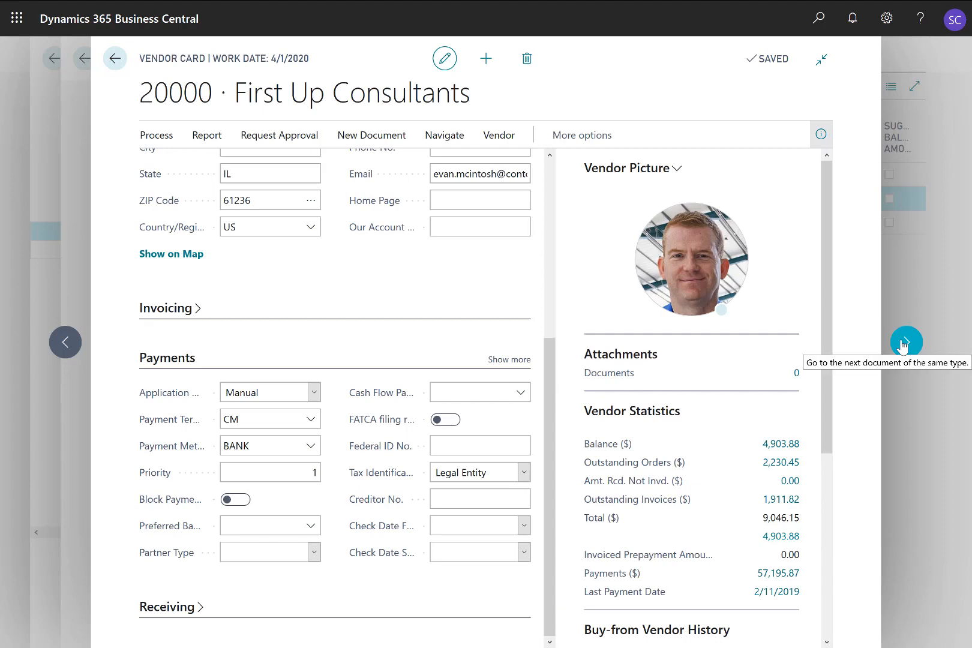
pyautogui.click(903, 346)
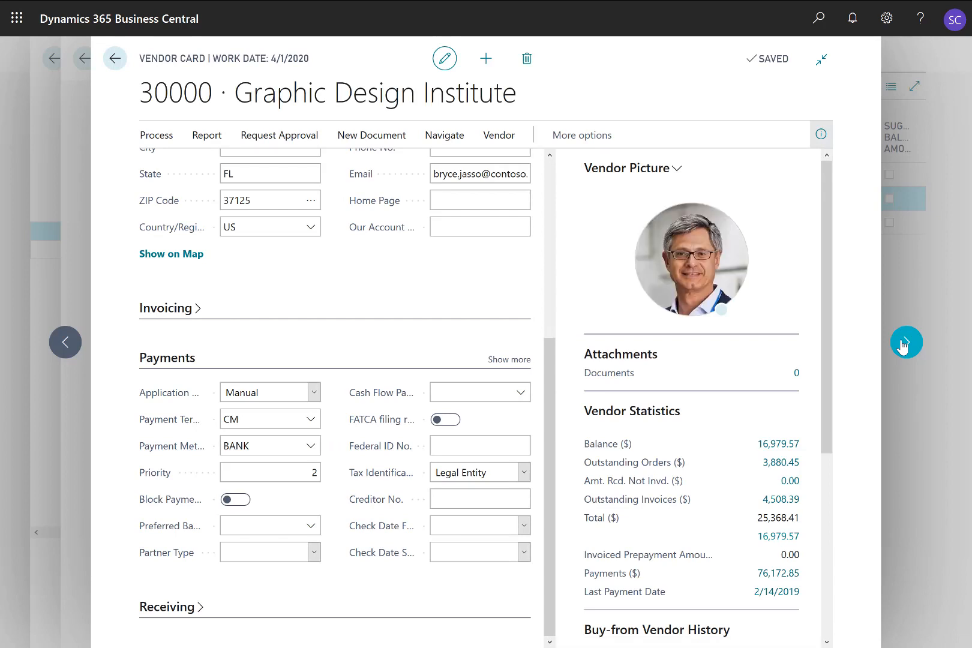
pyautogui.press('Escape')
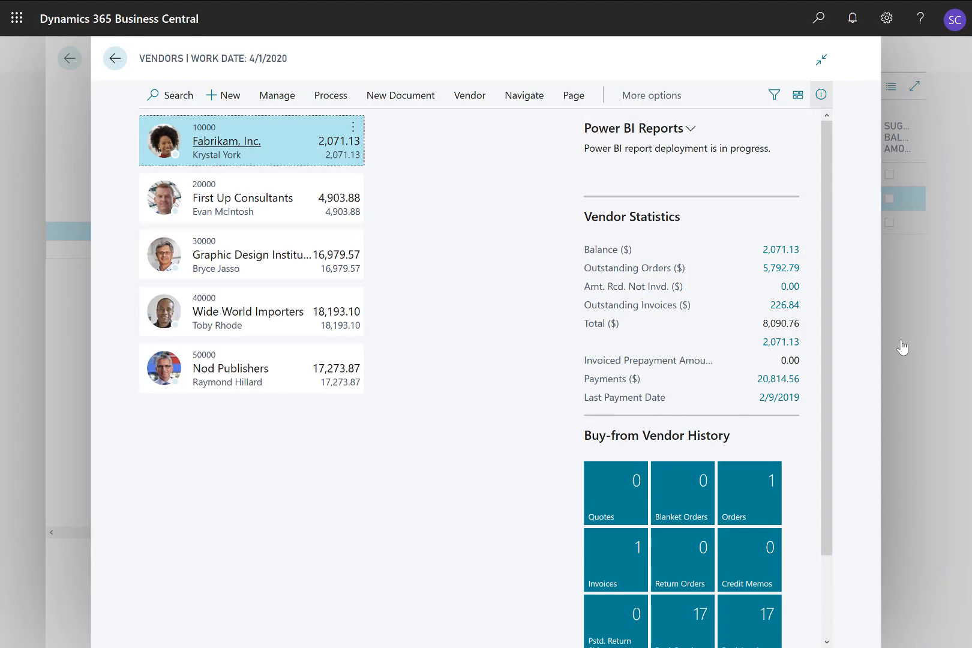
pyautogui.press('Escape')
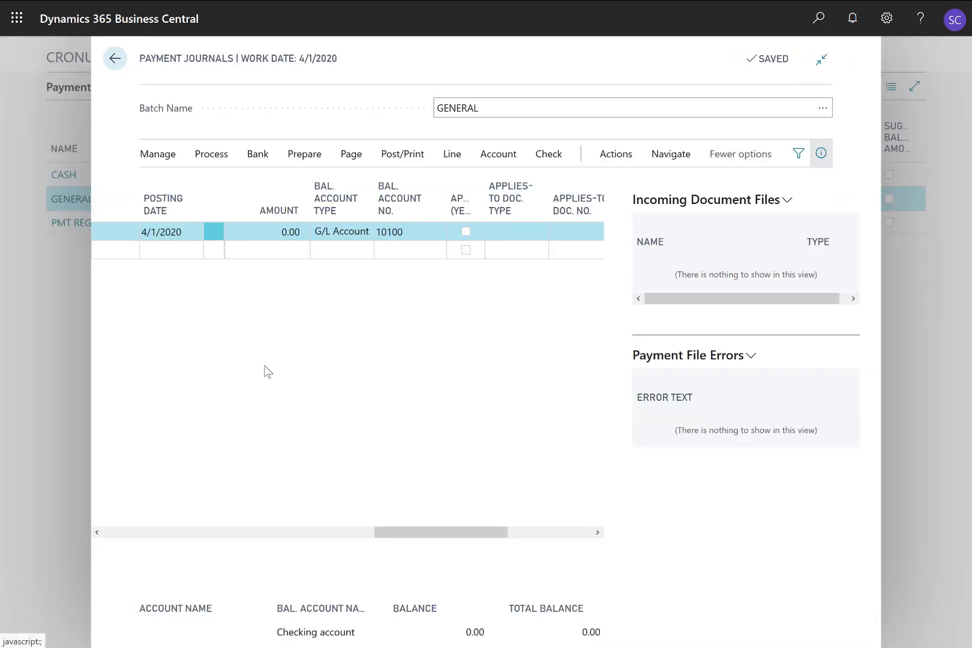
# Step: Set up the vendor payment suggestion to use vendor priority with an available amount of $25,000
pyautogui.click(304, 153)
pyautogui.click(232, 185)
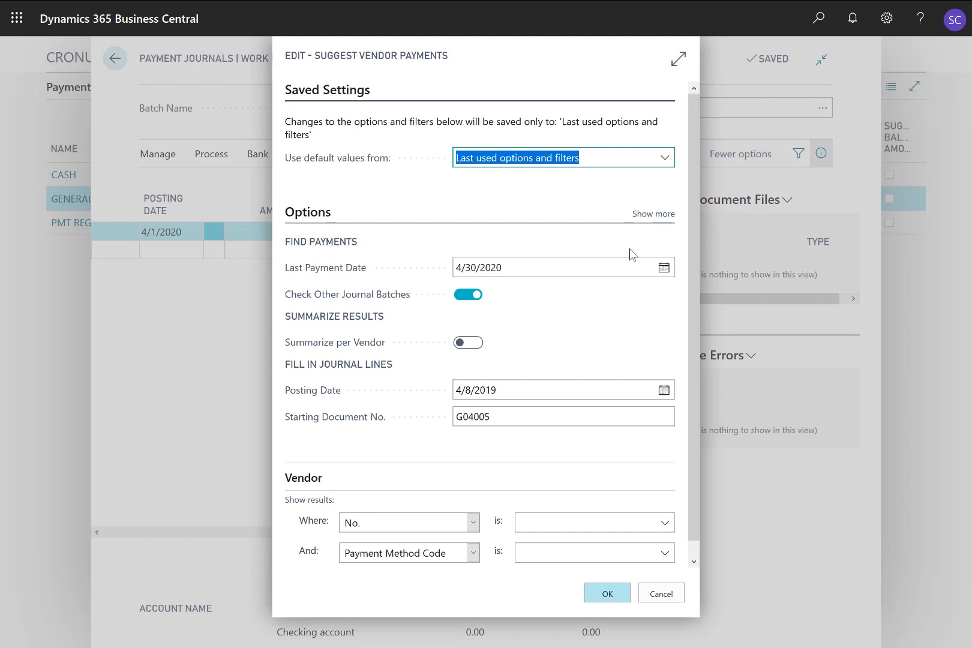
pyautogui.click(643, 215)
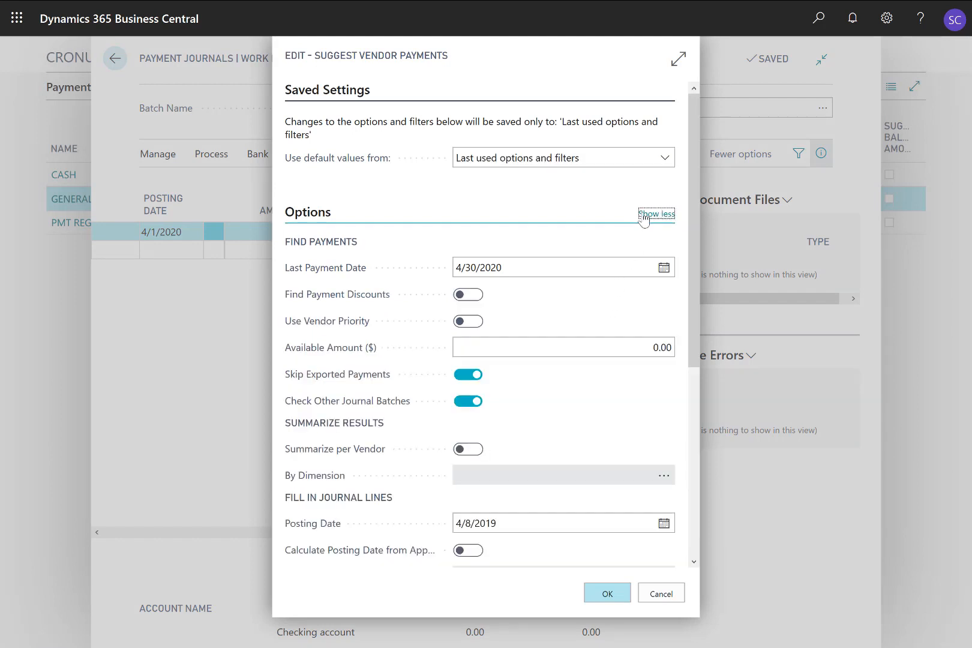
pyautogui.moveTo(636, 347); pyautogui.dragTo(678, 349)
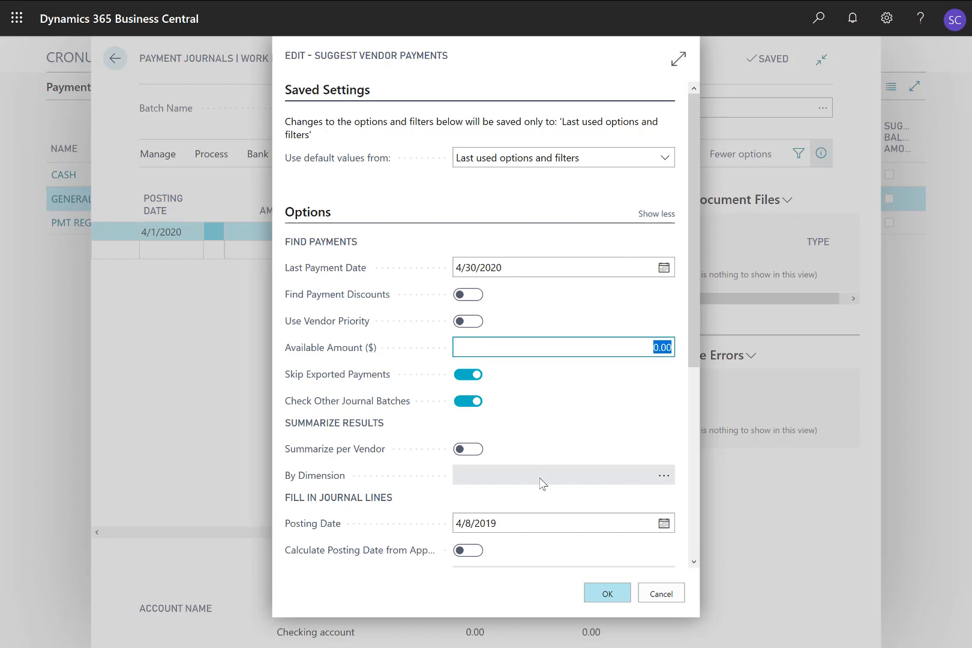
pyautogui.write('2')
pyautogui.write('000')
pyautogui.hotkey('shift', 'Tab')
pyautogui.press('space')
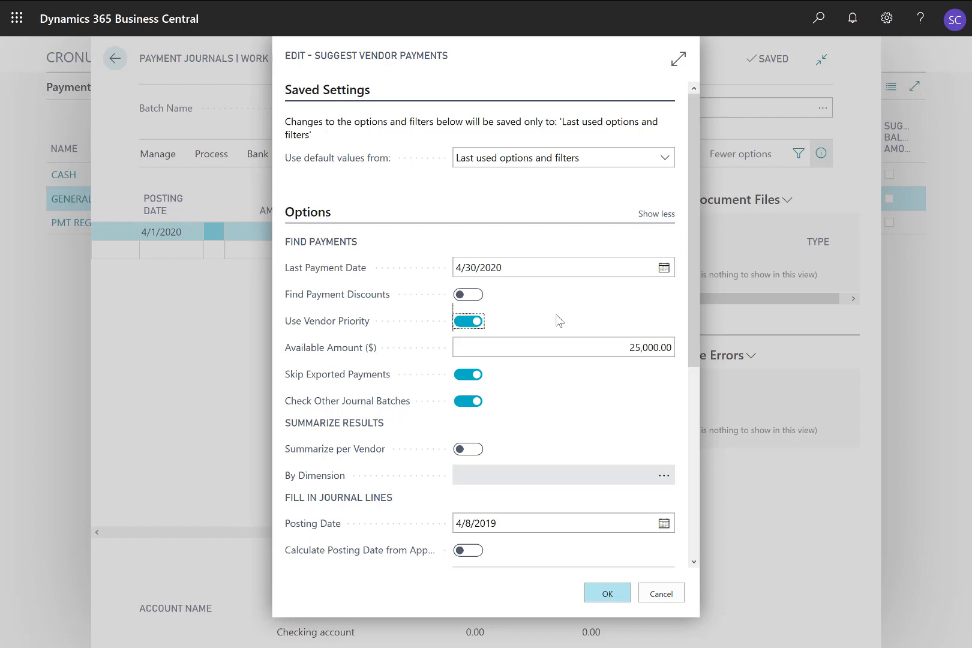
# Step: Check the remaining suggestion options and generate the payment lines, declining to view the skipped entries
pyautogui.moveTo(693, 316); pyautogui.dragTo(695, 455)
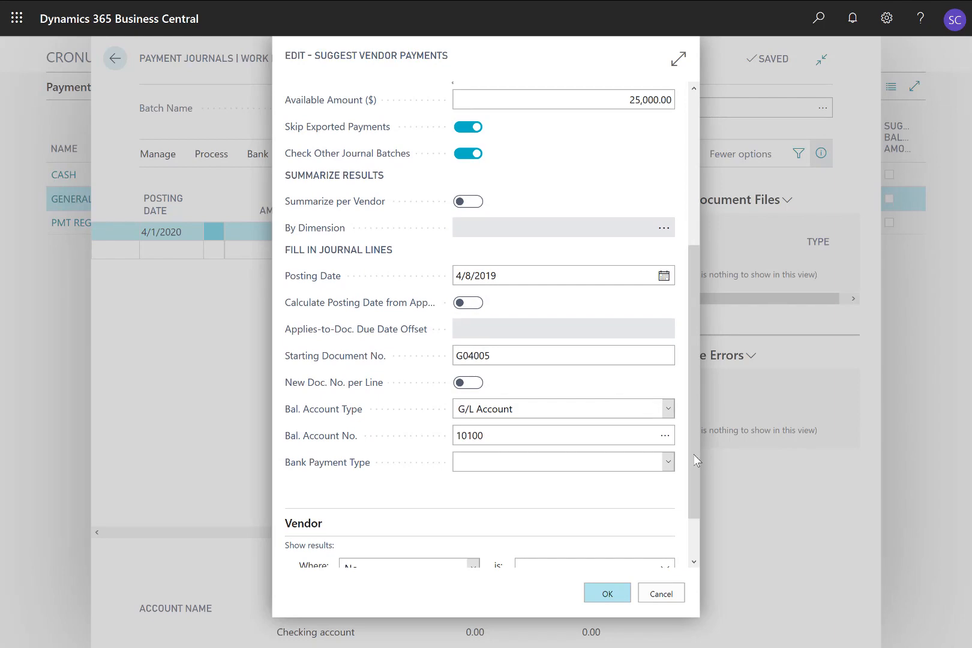
pyautogui.click(608, 593)
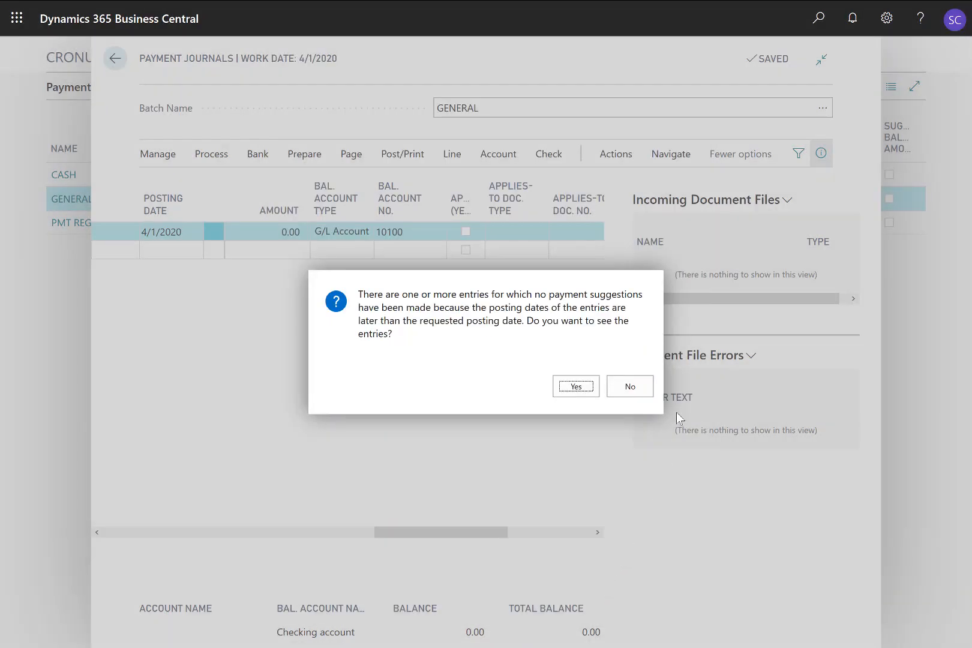
pyautogui.click(635, 389)
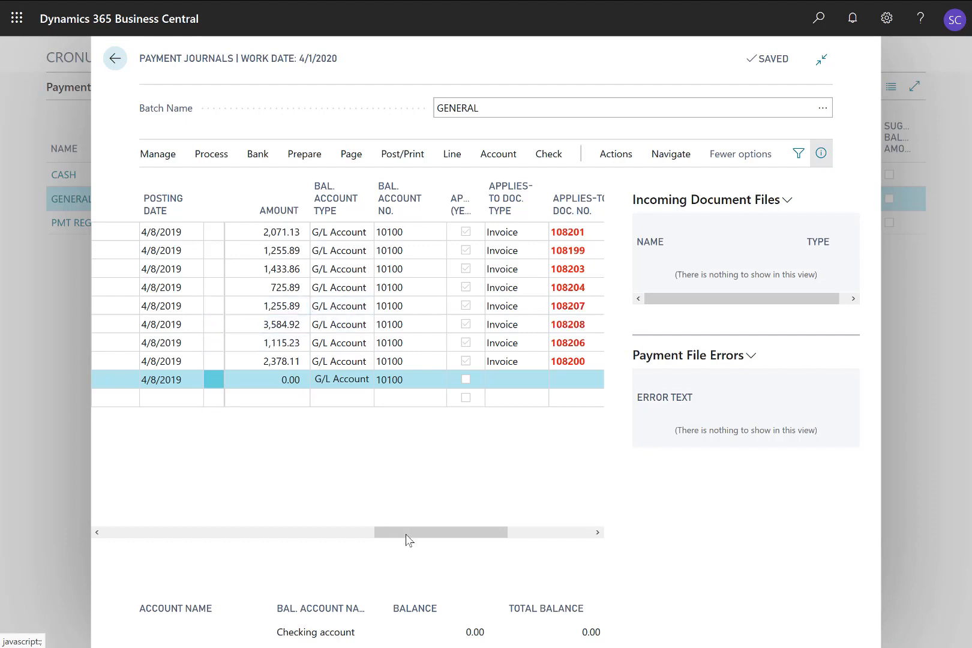
# Step: Review the vendors on the suggested payment lines and preview the GENERAL batch's payment journal test report at a larger zoom
pyautogui.moveTo(393, 532); pyautogui.dragTo(258, 543)
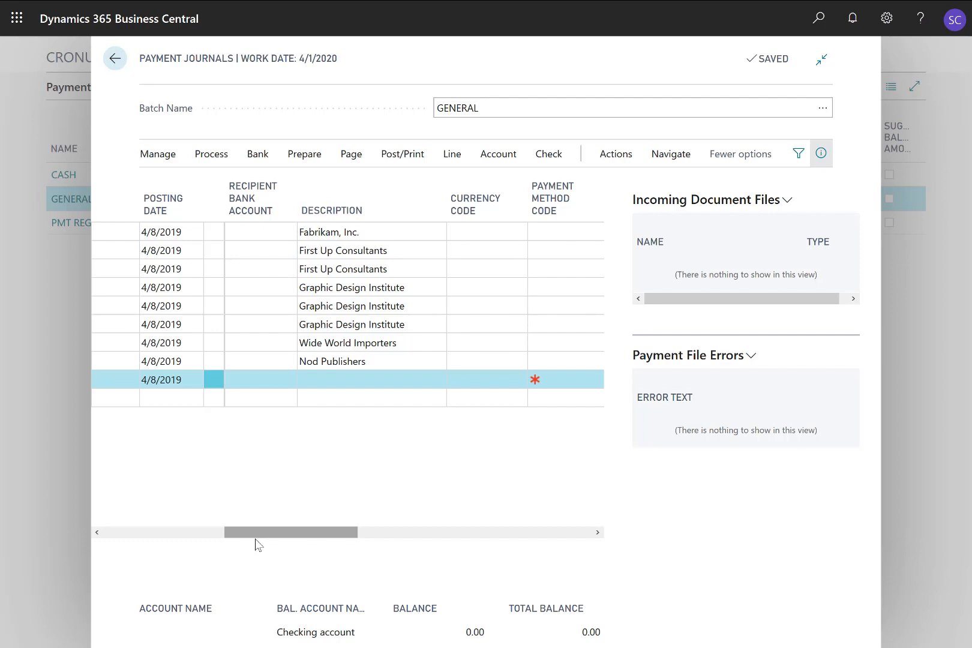
pyautogui.moveTo(324, 532); pyautogui.dragTo(269, 542)
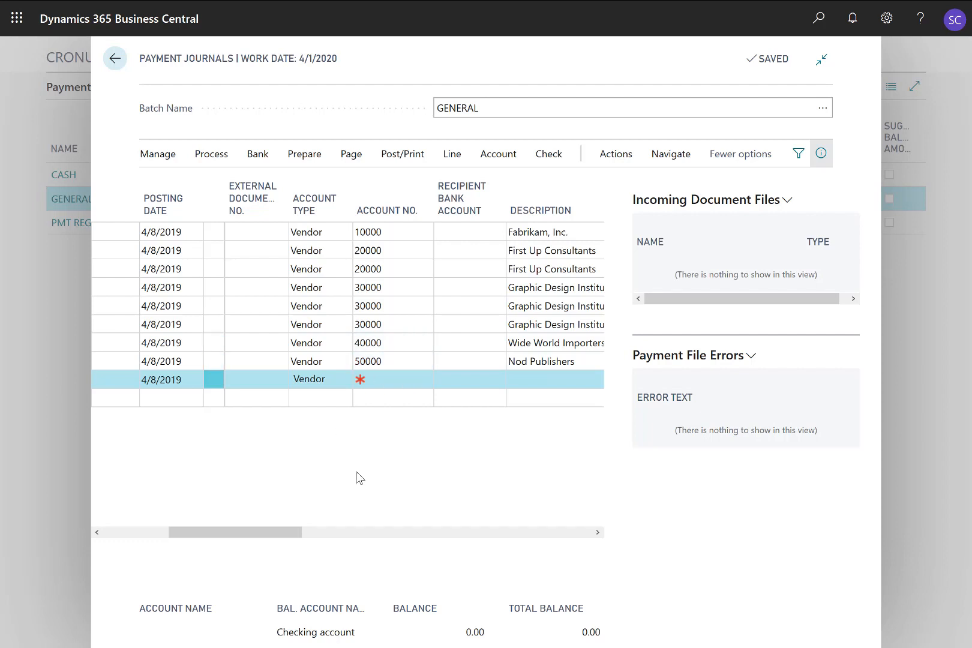
pyautogui.click(615, 157)
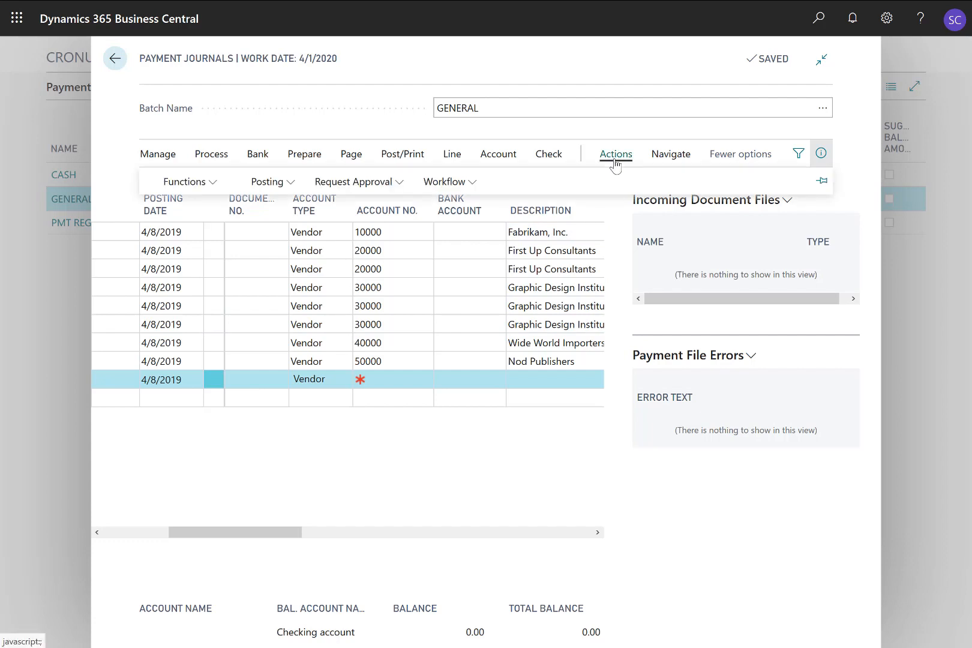
pyautogui.click(264, 184)
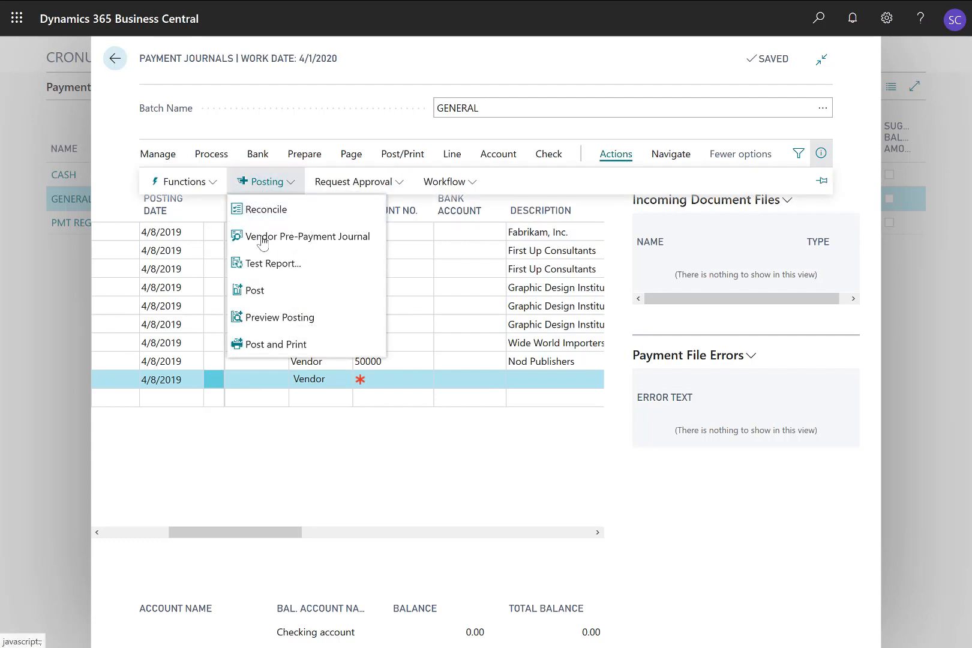
pyautogui.click(262, 271)
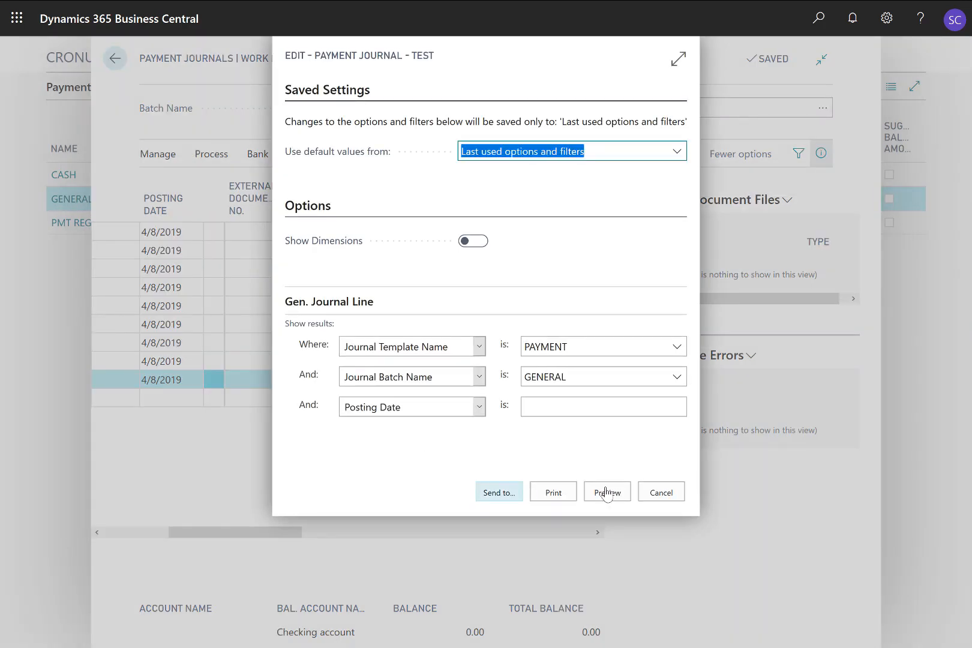
pyautogui.click(607, 492)
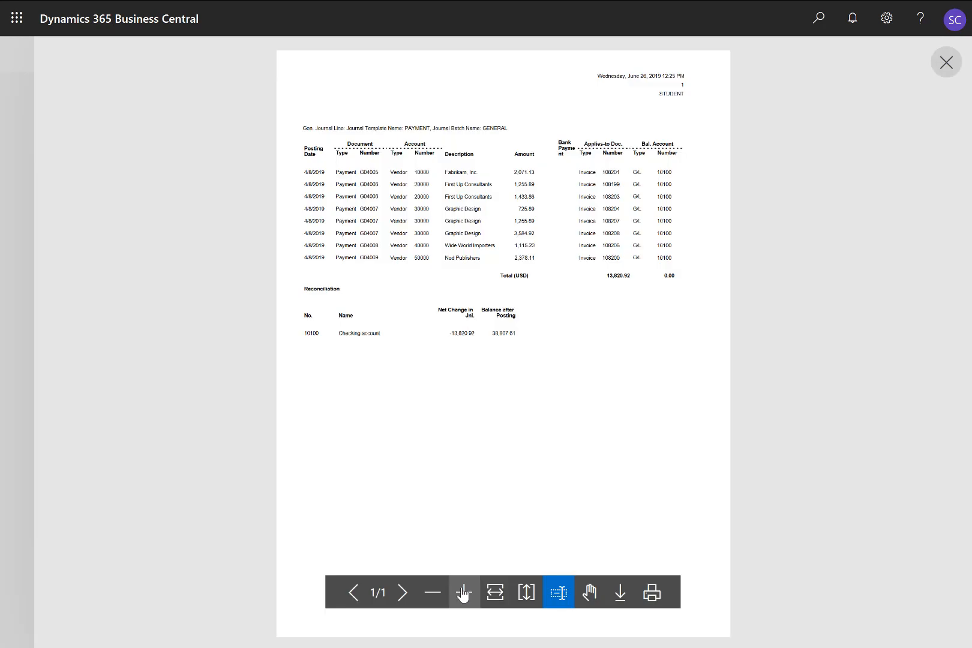
pyautogui.click(464, 593)
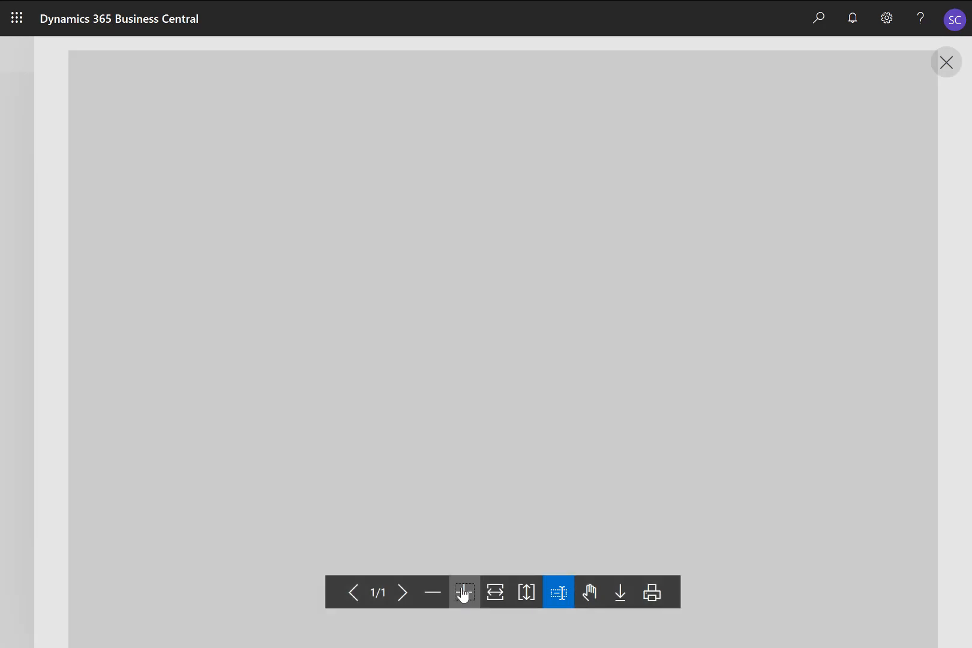